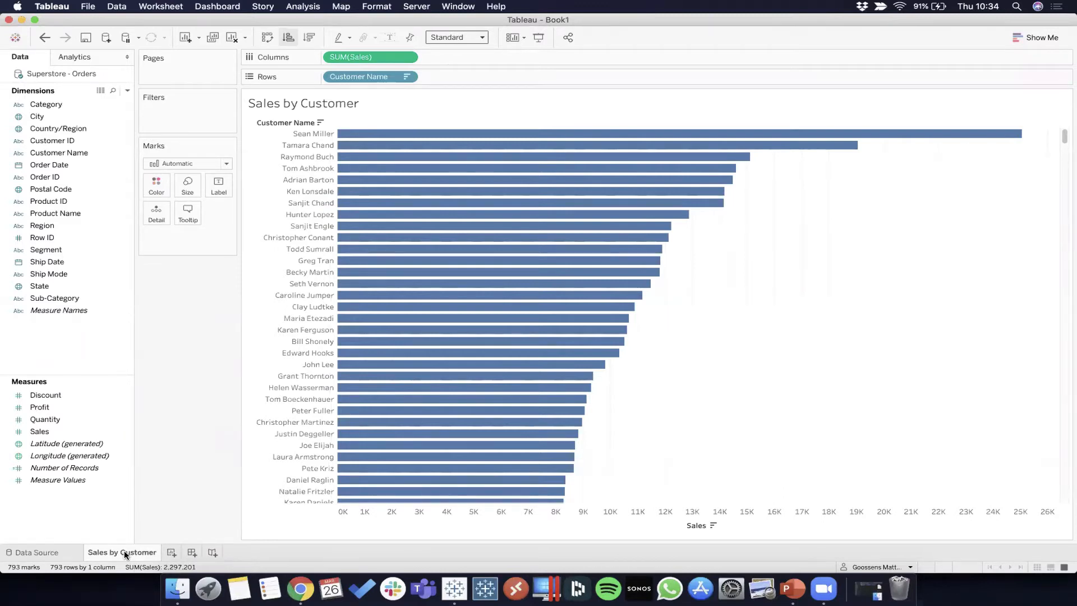
Step: Add a new blank worksheet to the workbook
left_click(171, 552)
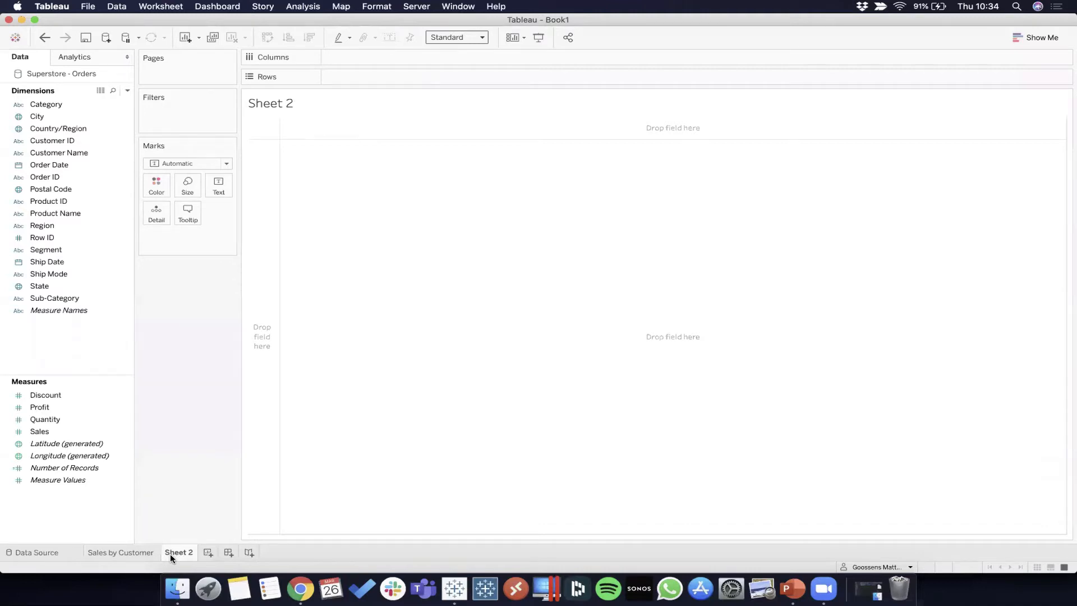
left_click(198, 40)
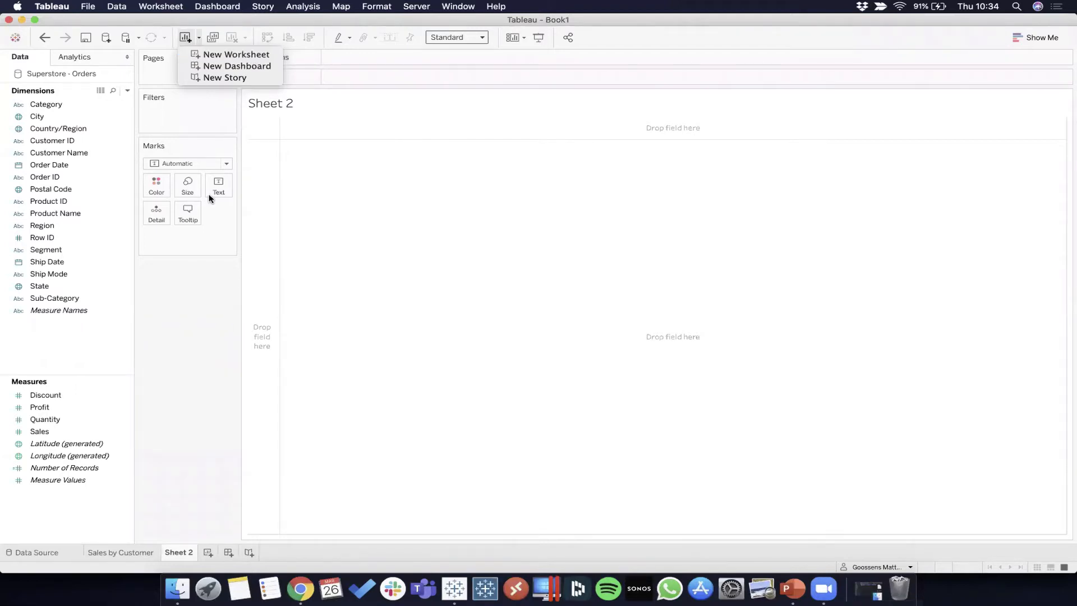
left_click(210, 338)
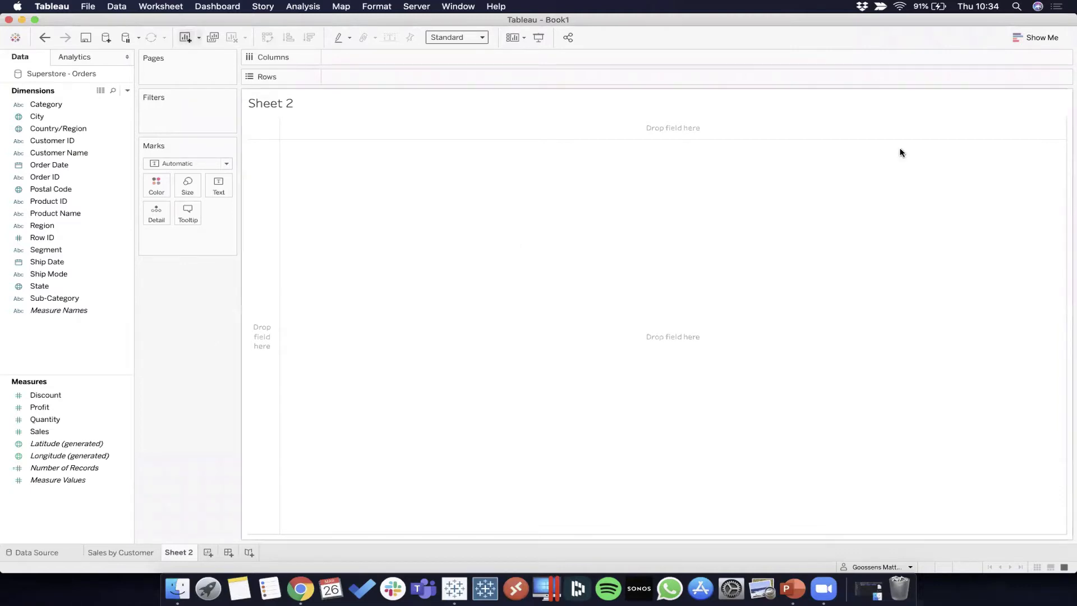
left_click(1019, 37)
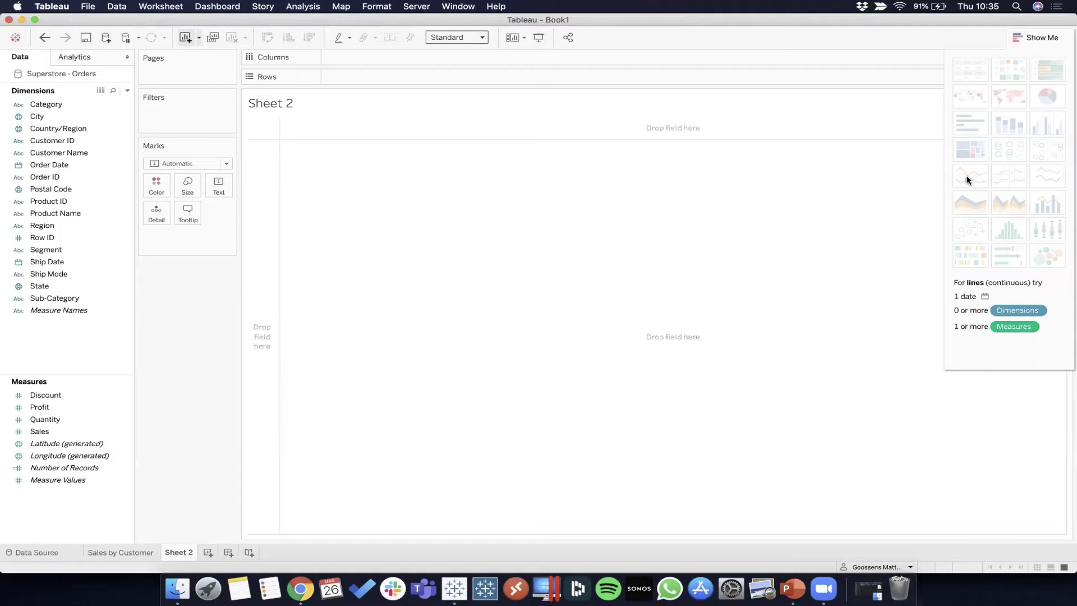
left_click(1038, 38)
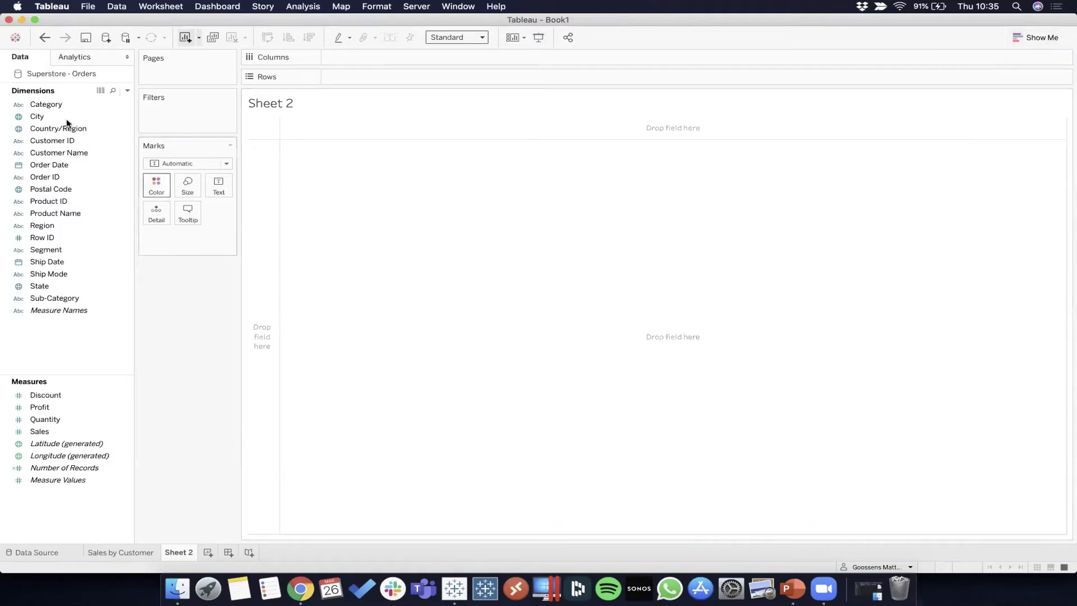
left_click(50, 168)
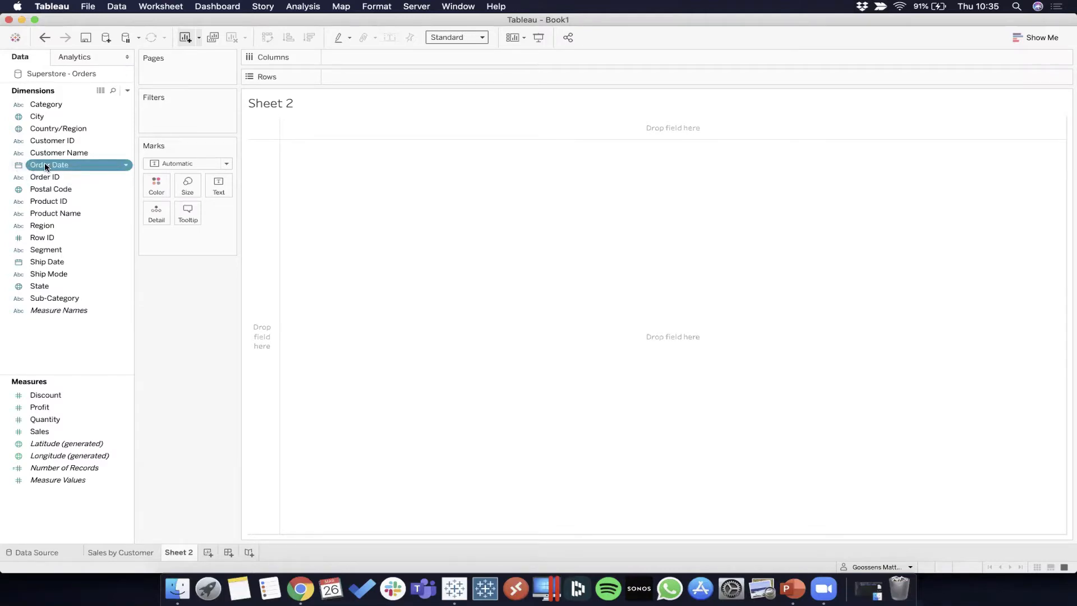
double_click(342, 76)
type("01")
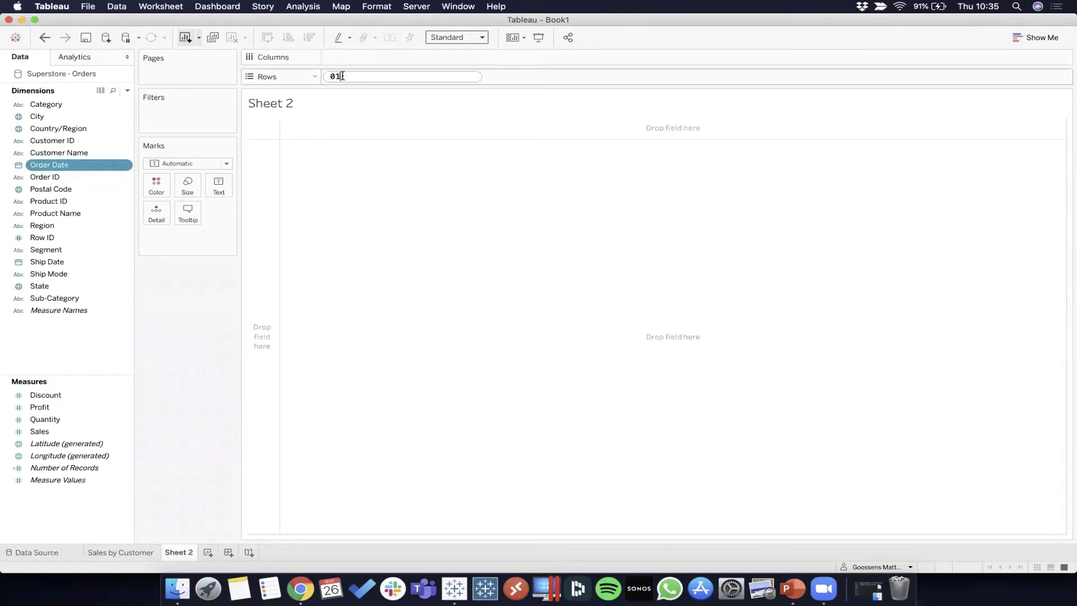
type("/02/2020")
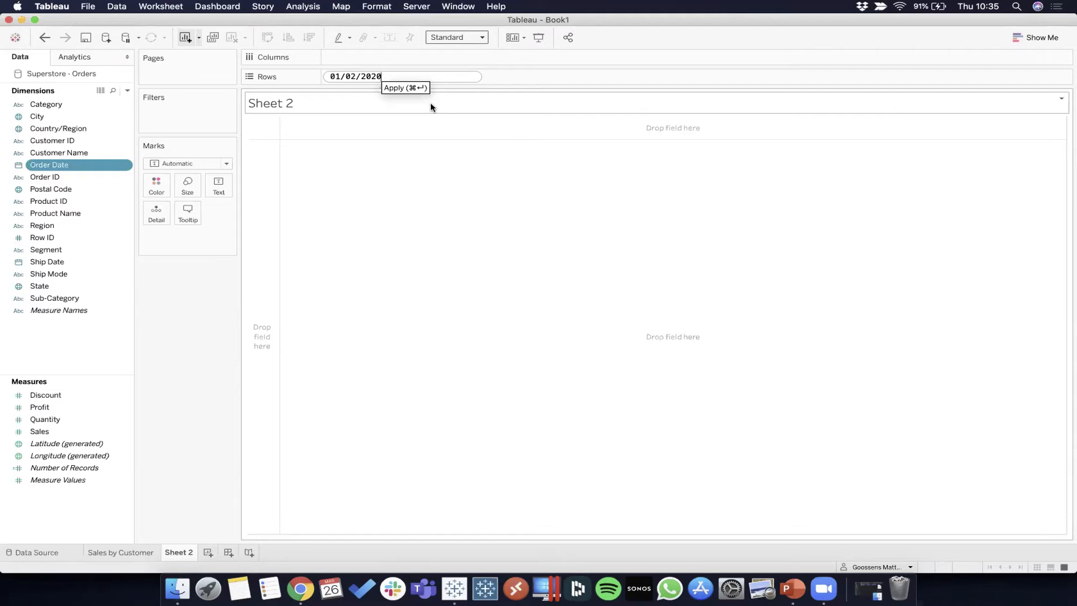
key("super+a")
key("BackSpace")
key("Return")
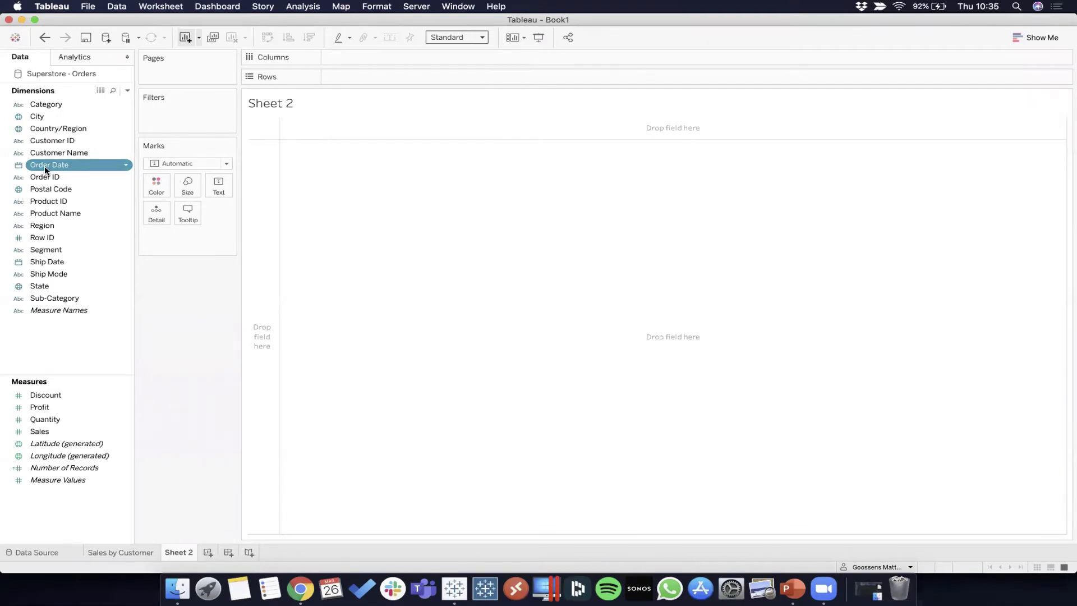
Step: Place Order Date on Rows and drill the hierarchy down from year through quarter and month to day
left_click_drag(68, 164, 373, 81)
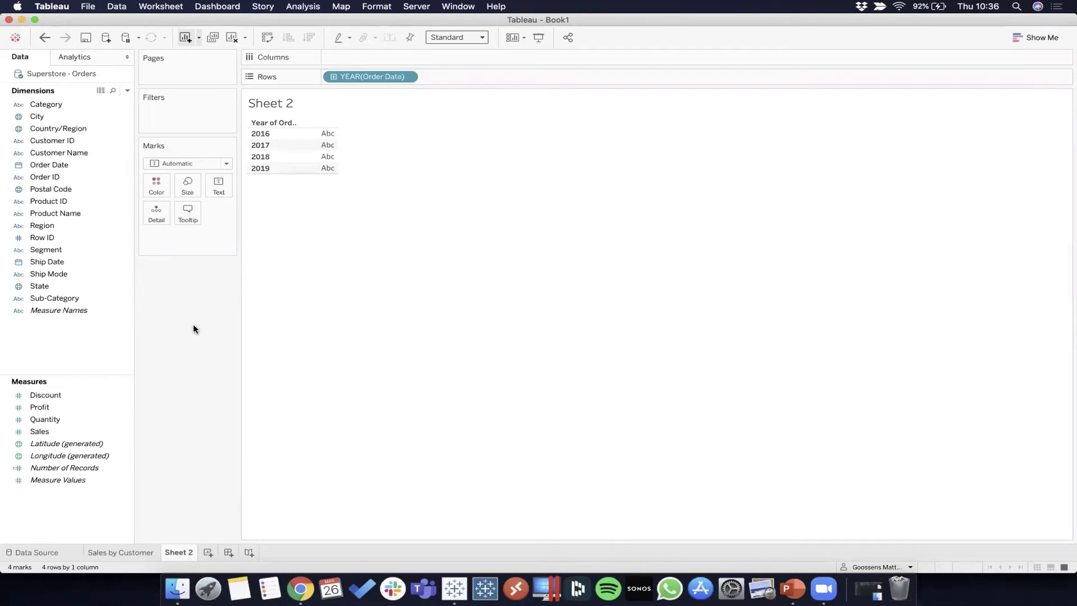
left_click(333, 76)
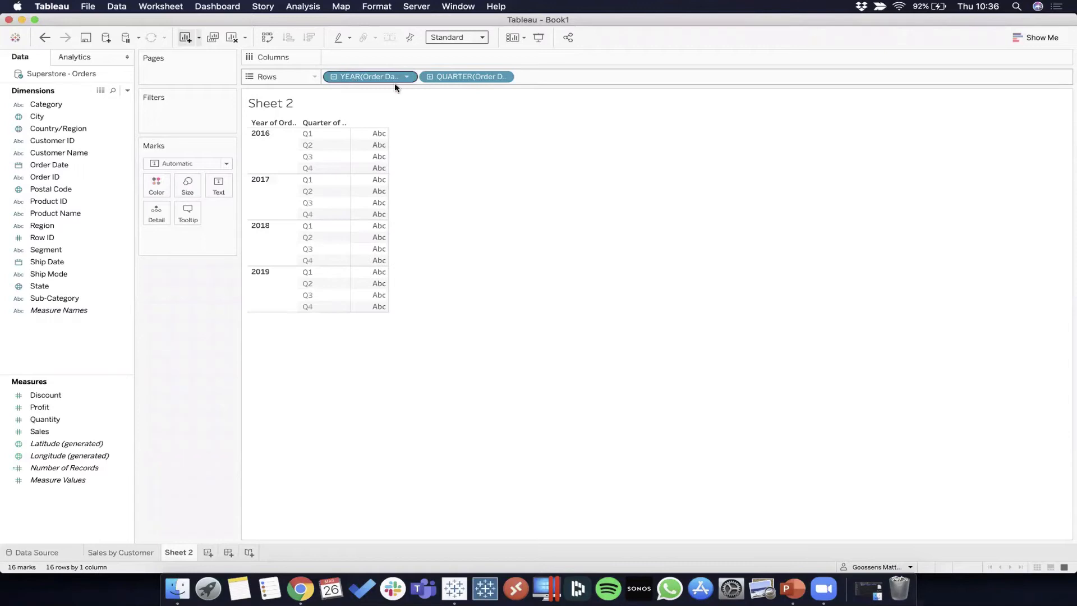
left_click(430, 77)
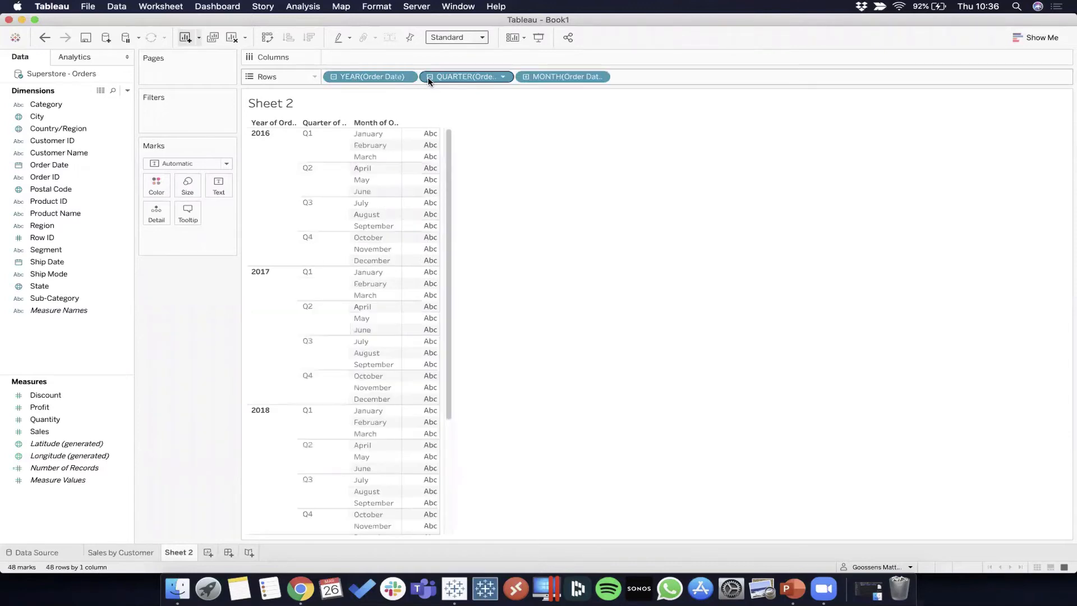
left_click(526, 76)
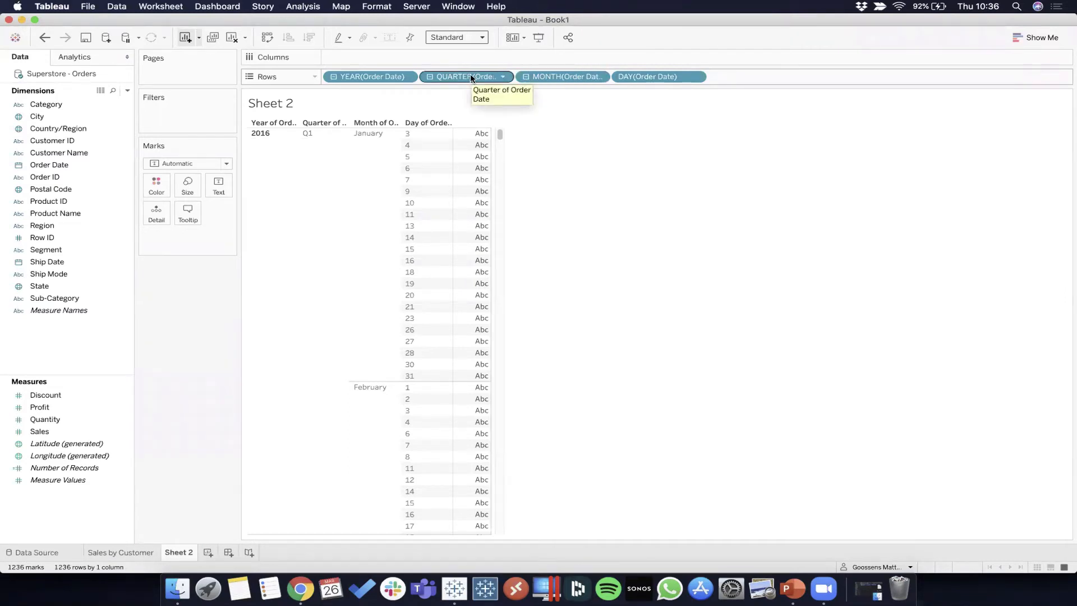
Step: Remove the quarter and day levels of Order Date from Rows
left_click_drag(470, 78, 74, 348)
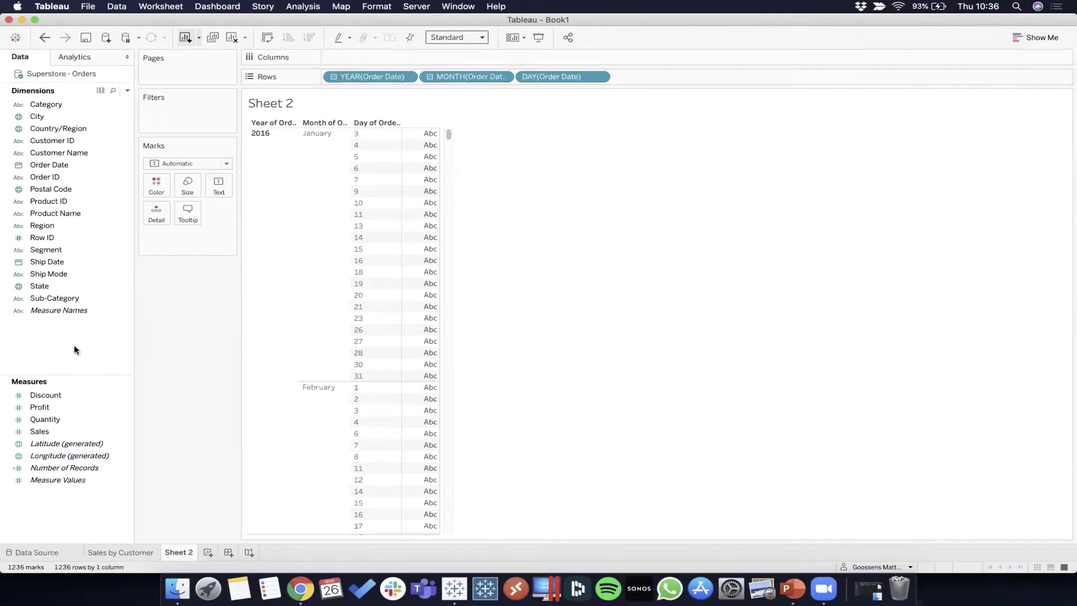
left_click_drag(573, 75, 77, 262)
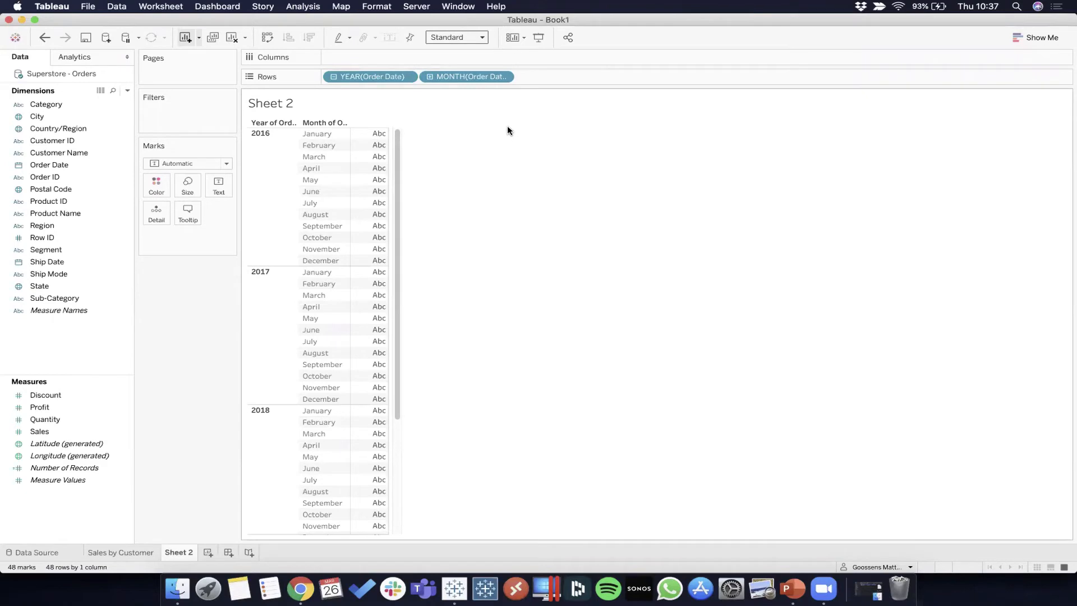
Step: Try the Order Date levels on Columns, return them to Rows, and place Sales on Columns
left_click_drag(465, 76, 395, 52)
left_click_drag(468, 71, 475, 58)
left_click_drag(395, 55, 334, 76)
left_click_drag(42, 431, 374, 56)
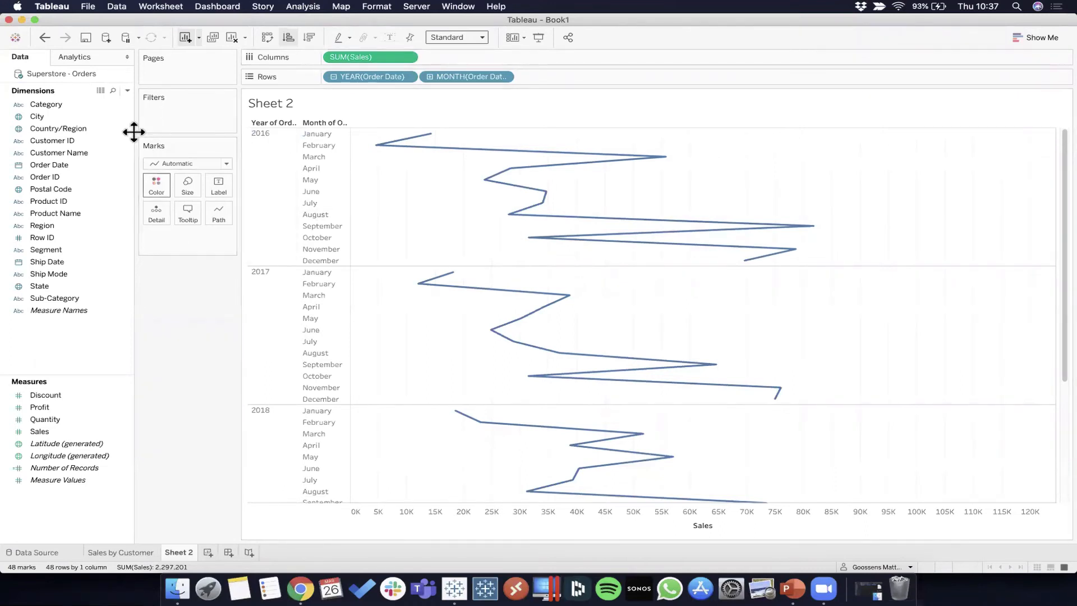
Step: Change the chart's mark type from Automatic to Bar
left_click(227, 164)
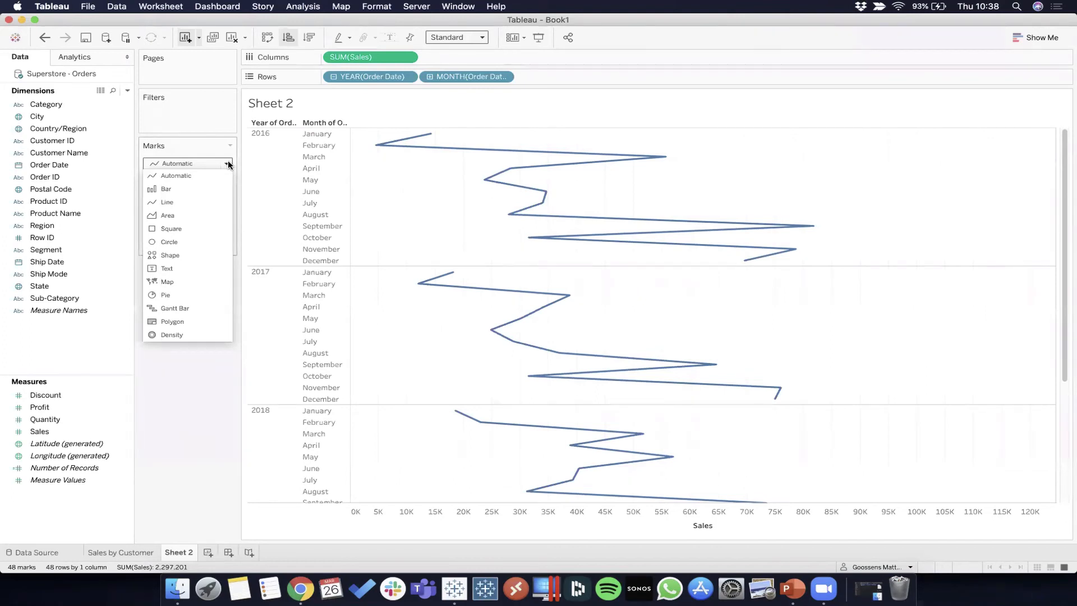
left_click(228, 163)
mouse_move(436, 135)
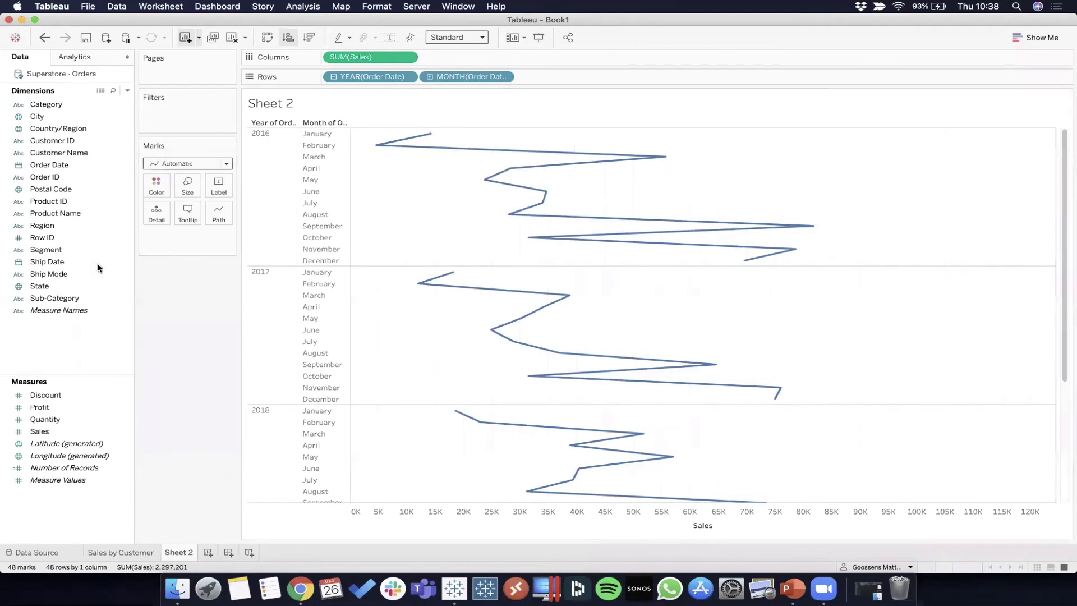
left_click(226, 164)
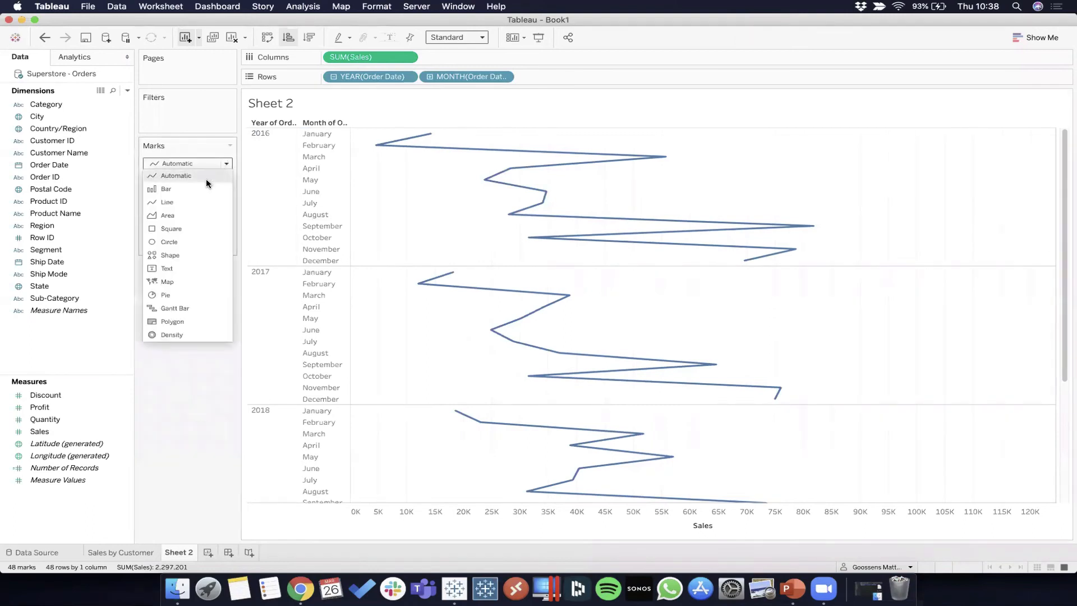
left_click(166, 189)
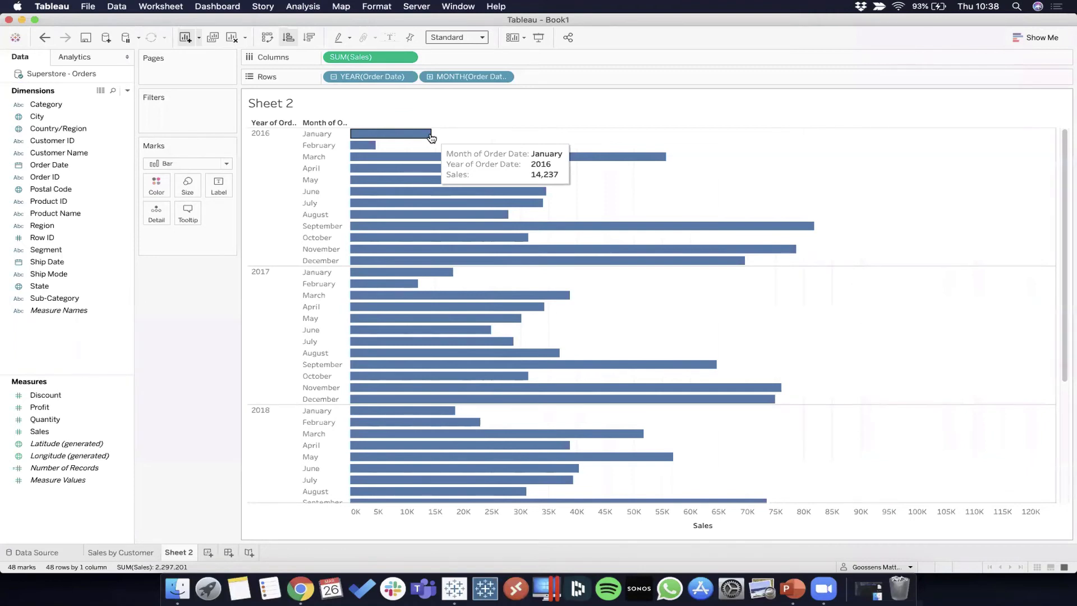
Step: Set the mark type to Line and inspect the January 2016 data point
left_click(202, 163)
left_click(170, 203)
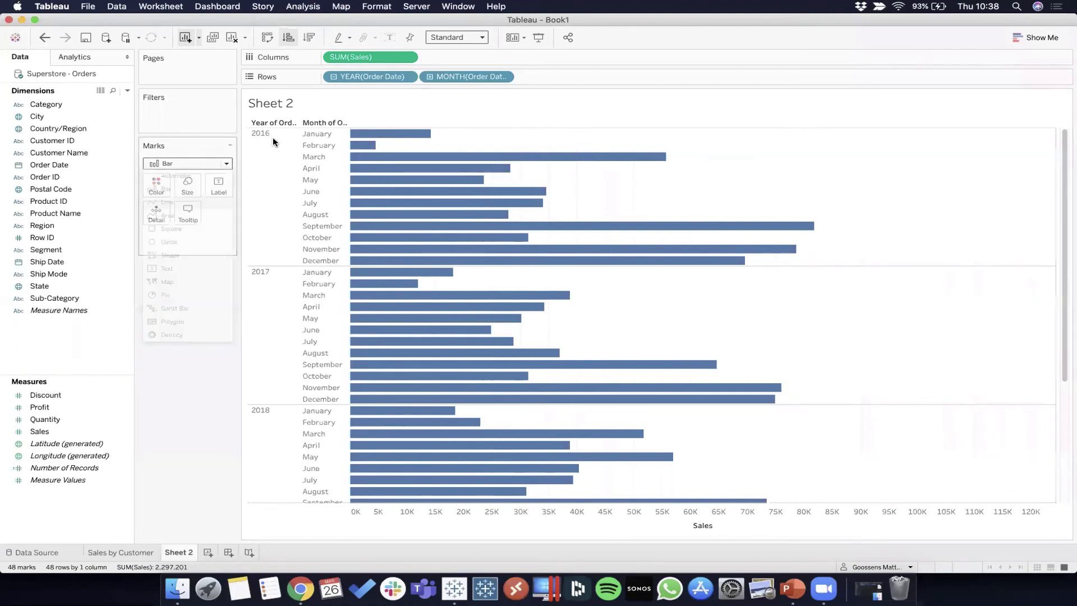
left_click(430, 135)
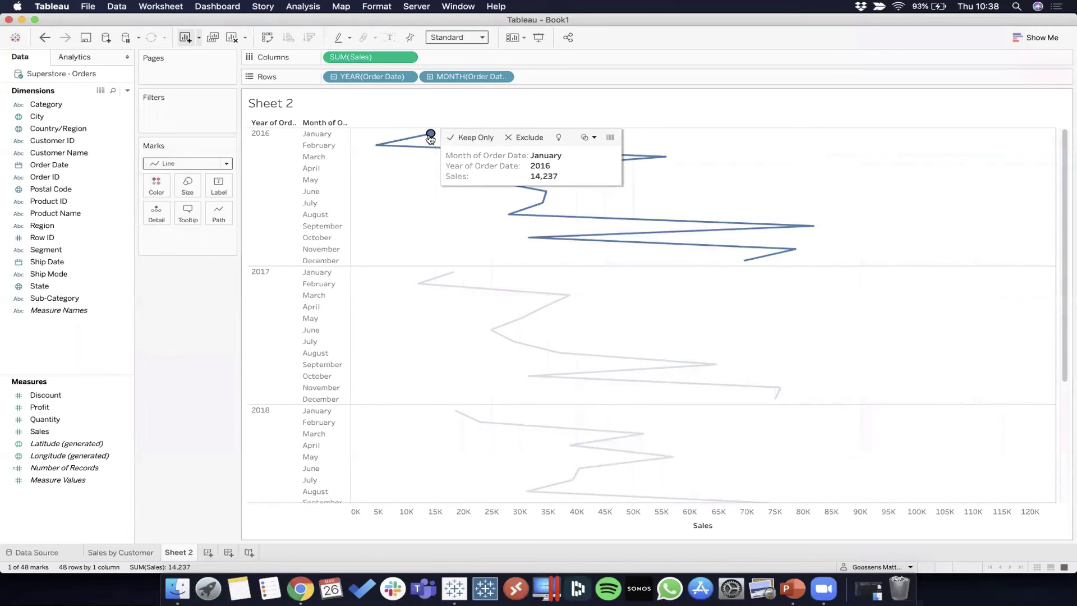
left_click(430, 135)
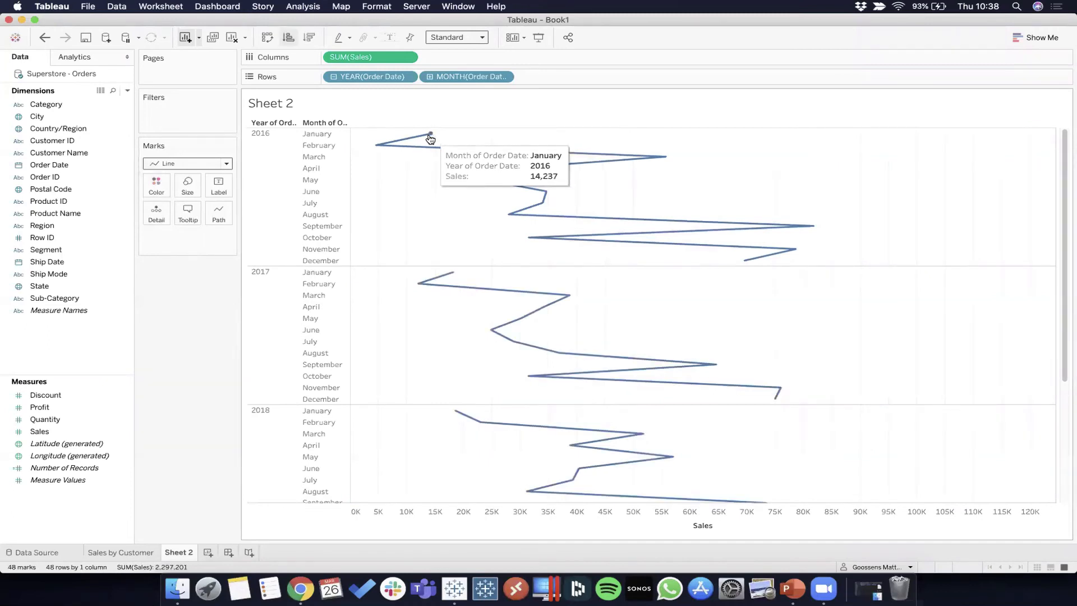
Step: Switch the chart's mark type back to Bar
left_click(222, 165)
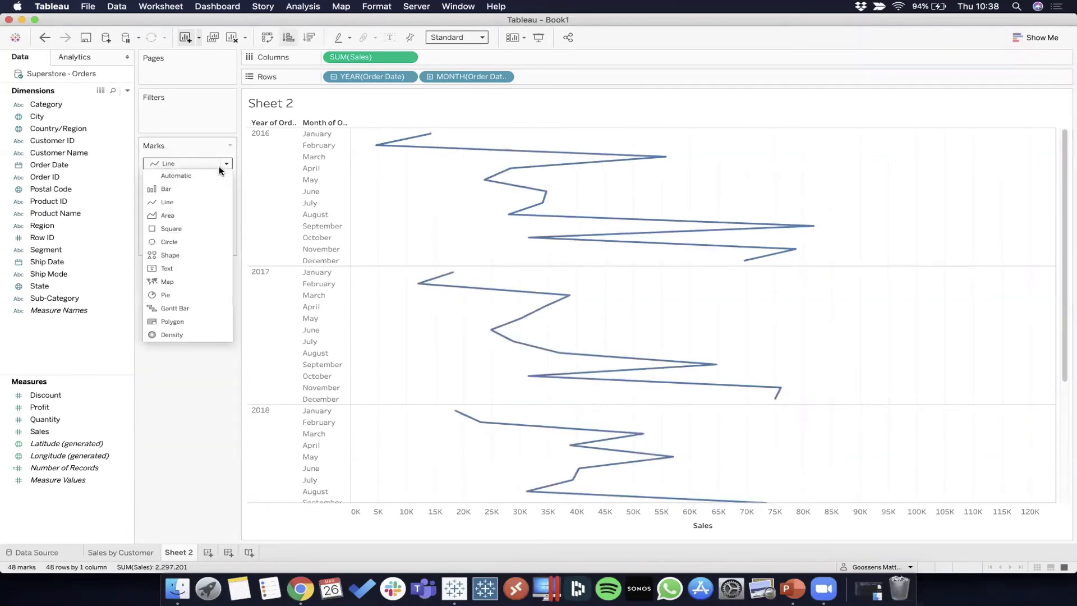
left_click(167, 189)
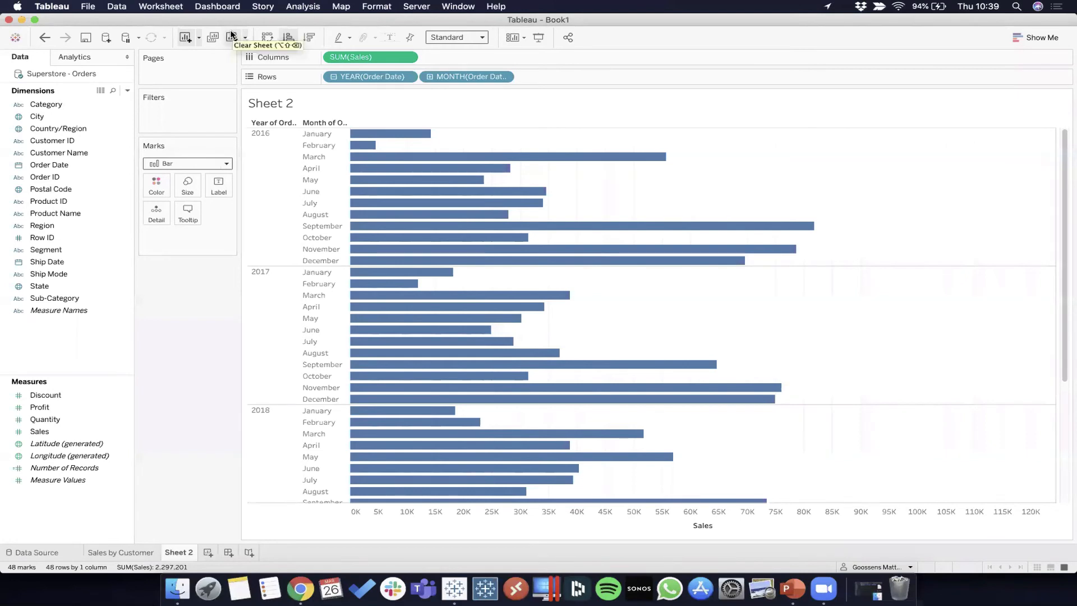
Step: Clear all fields and mark settings from Sheet 2
left_click(231, 36)
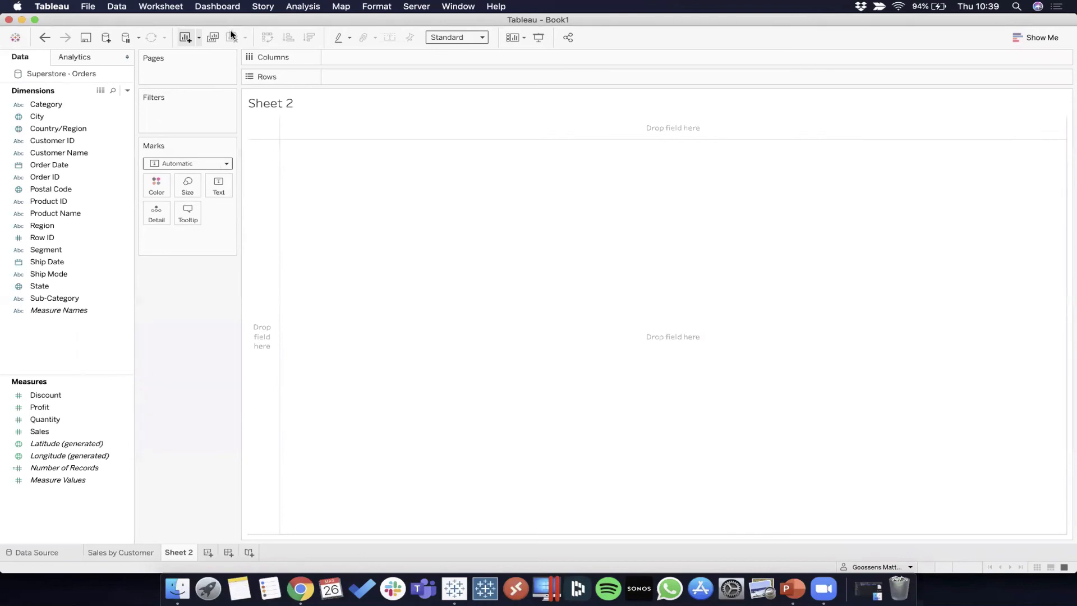
Step: Select Order Date and Sales together and create a continuous line chart from them using Show Me
left_click(75, 166)
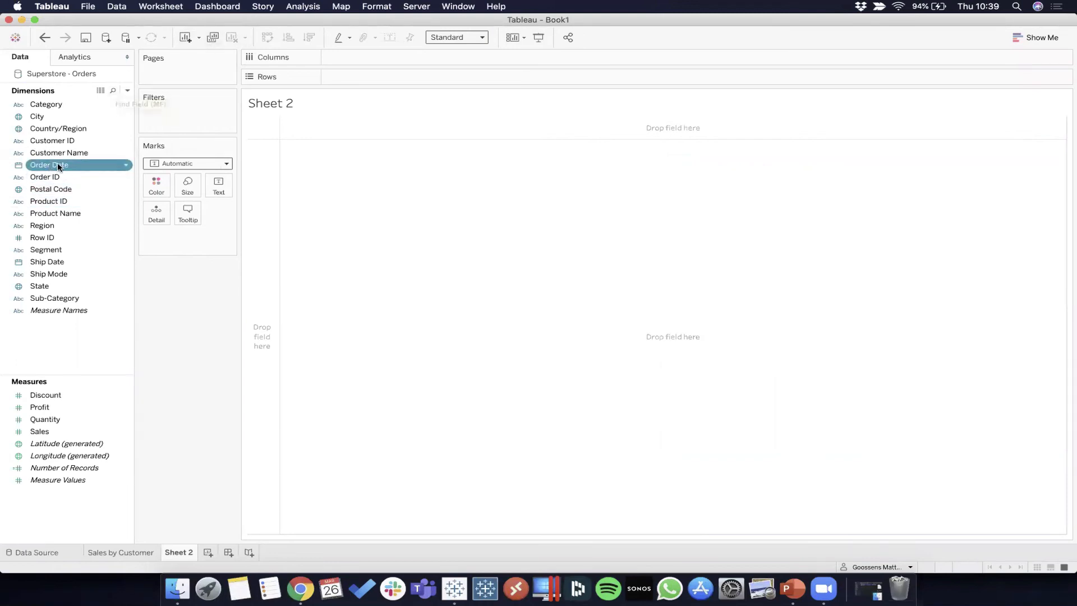
left_click(62, 432, "super")
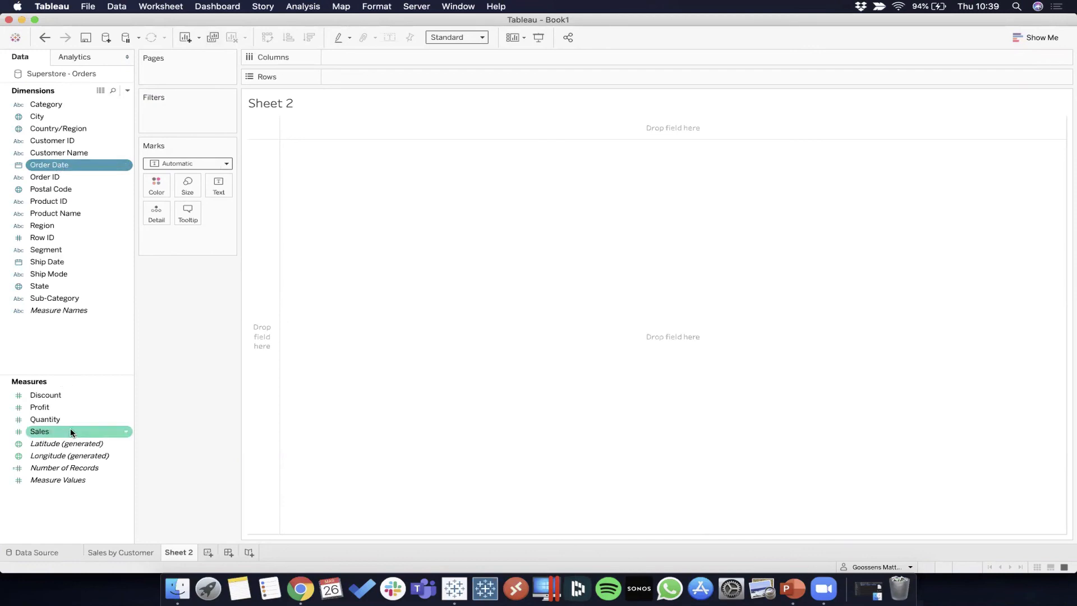
left_click(71, 433, "super")
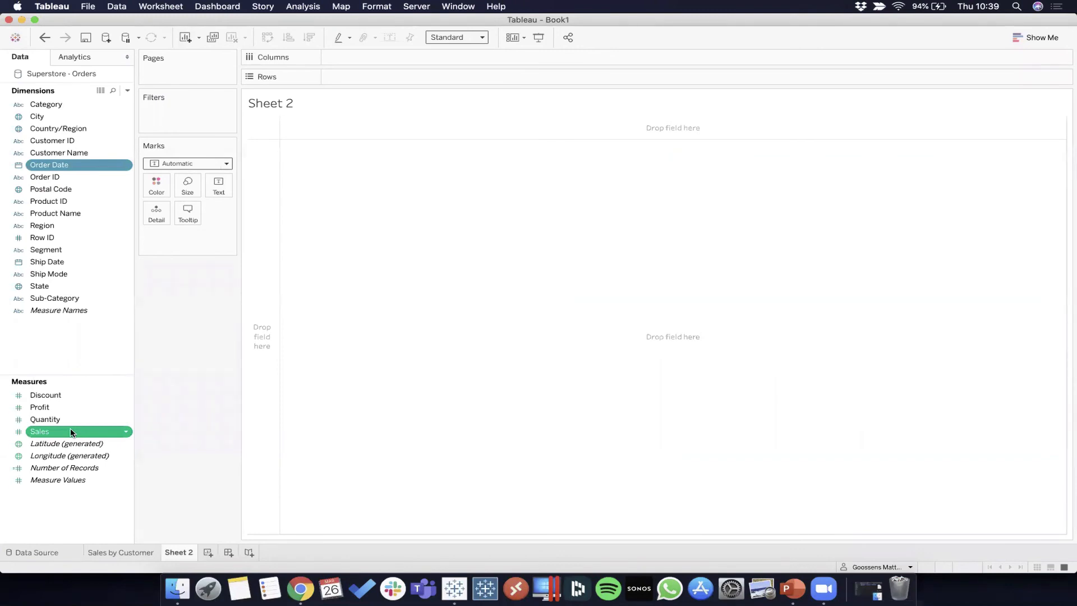
left_click(1030, 37)
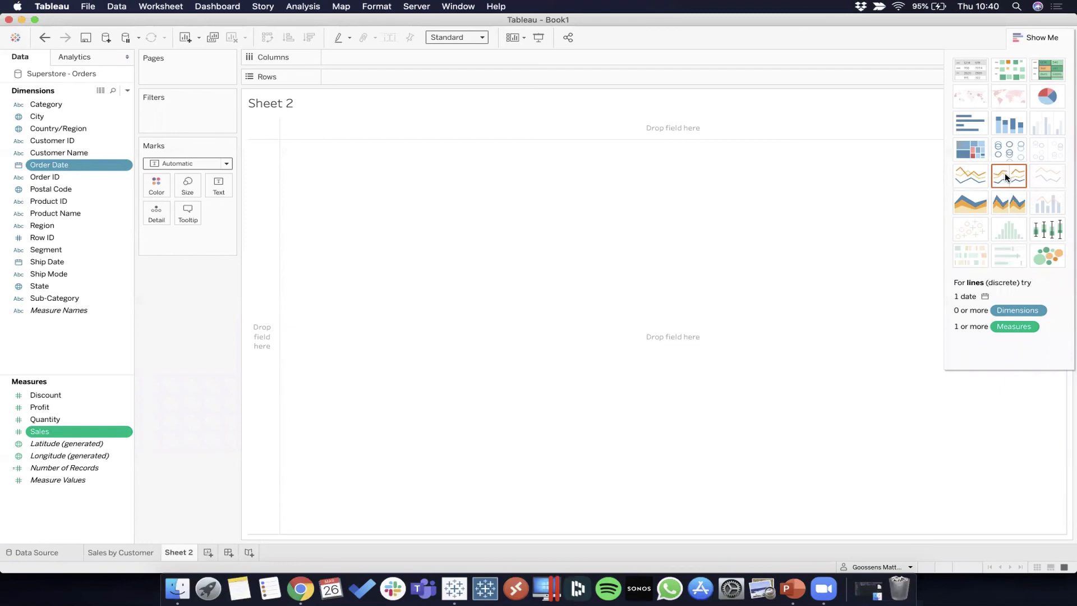
left_click(967, 172)
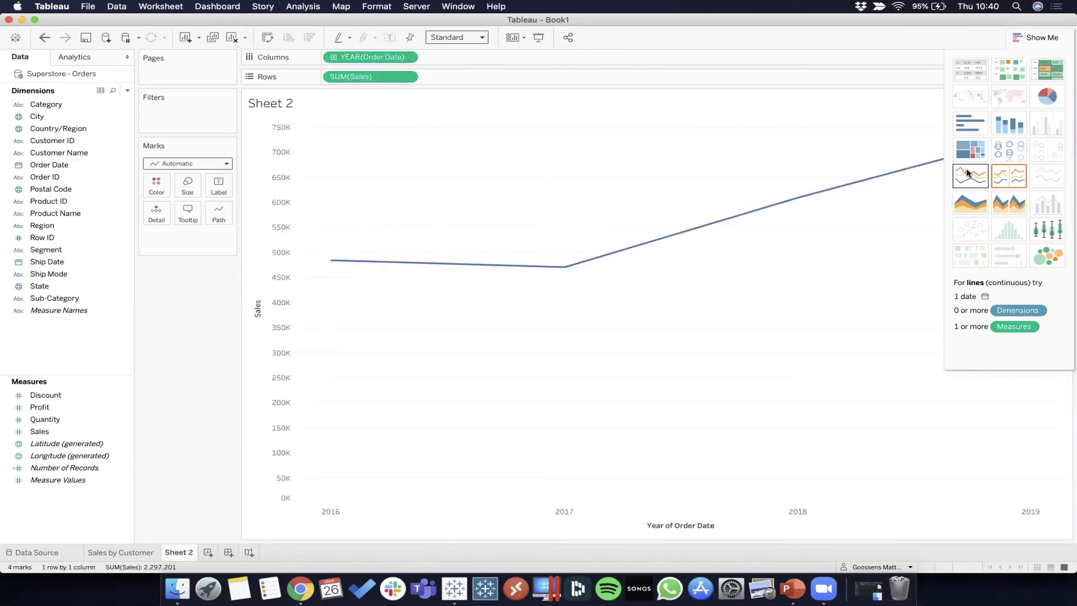
left_click(1036, 39)
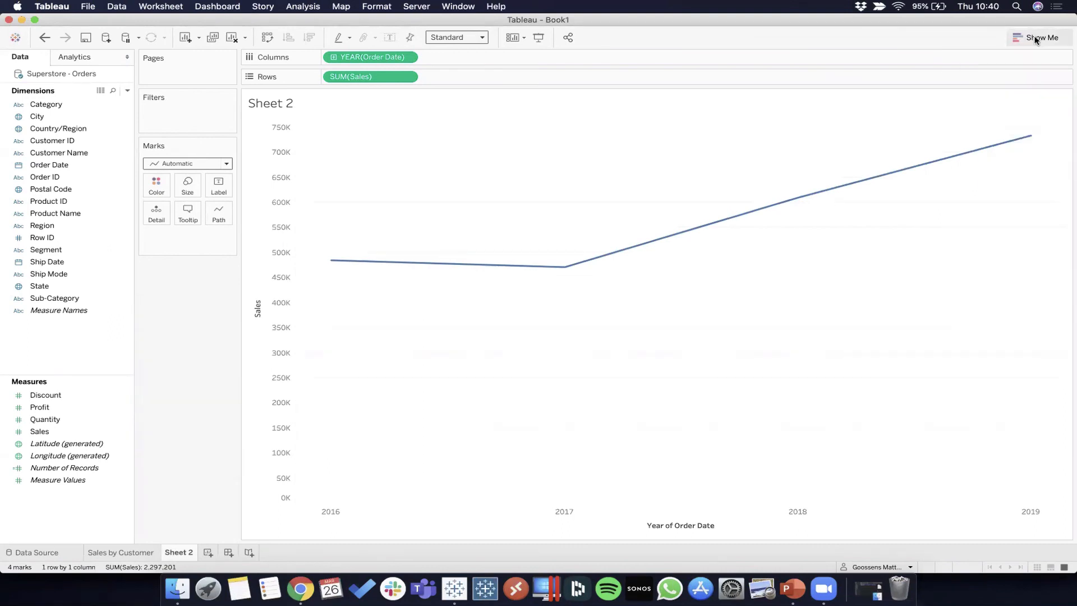
Step: Inspect the 2016 and 2019 sales points, and drill the continuous Order Date on Columns down to month level
mouse_move(332, 264)
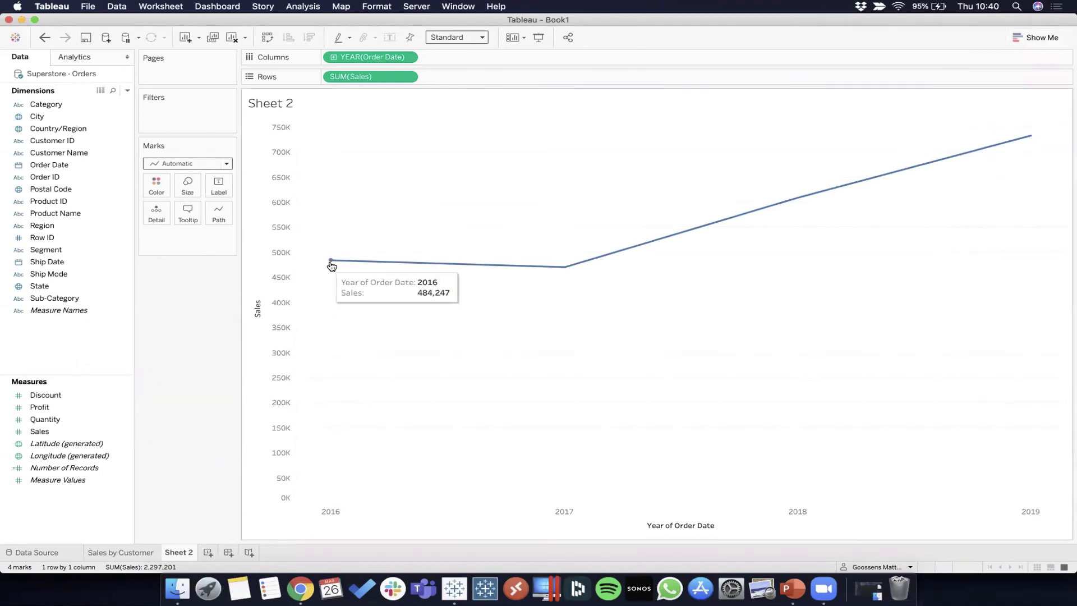
mouse_move(1028, 135)
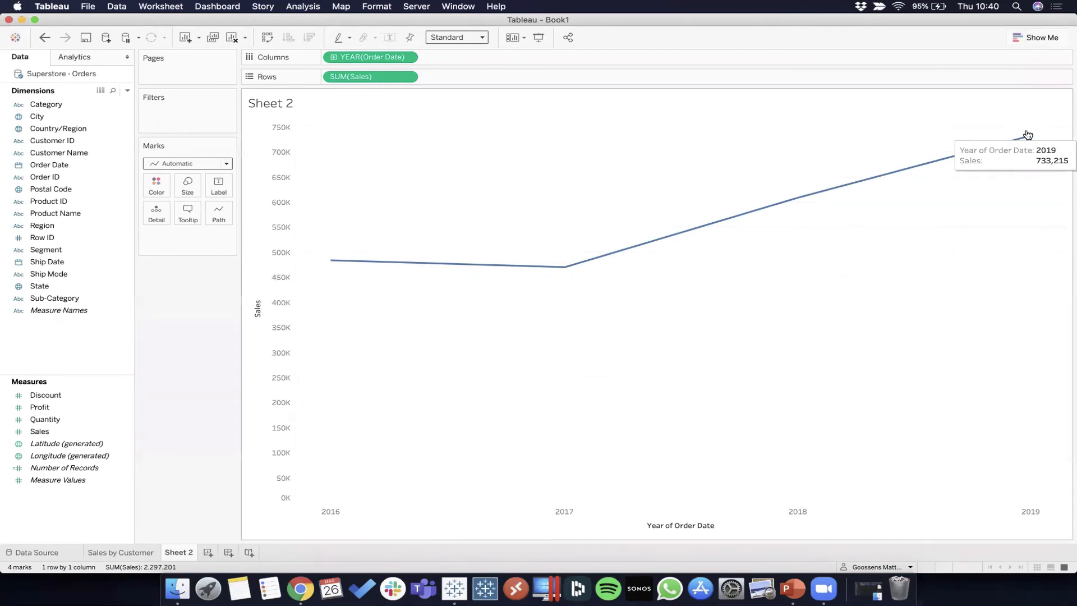
left_click(333, 56)
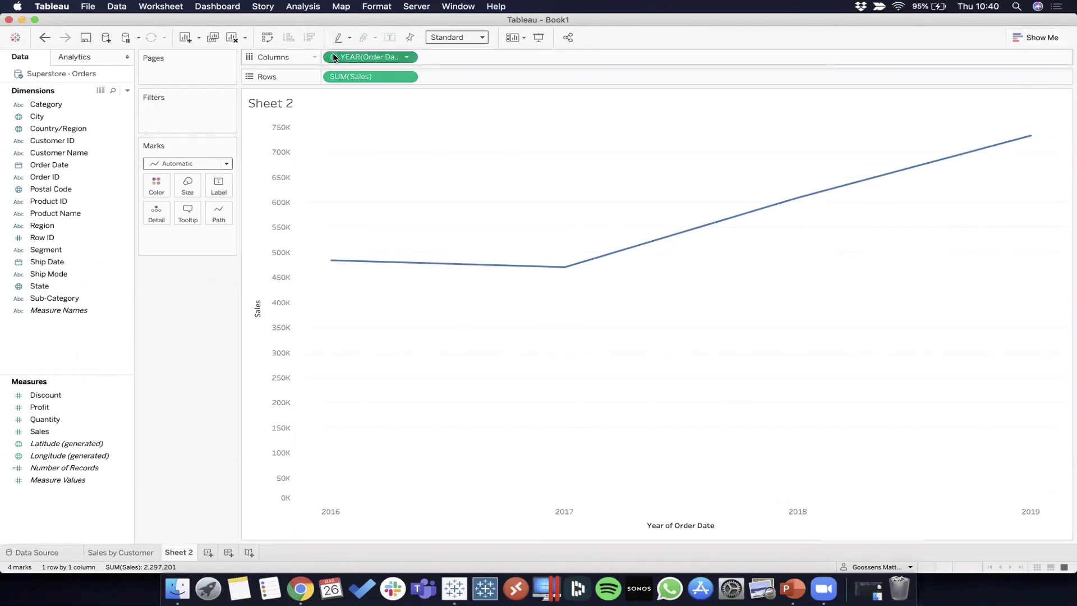
left_click(333, 57)
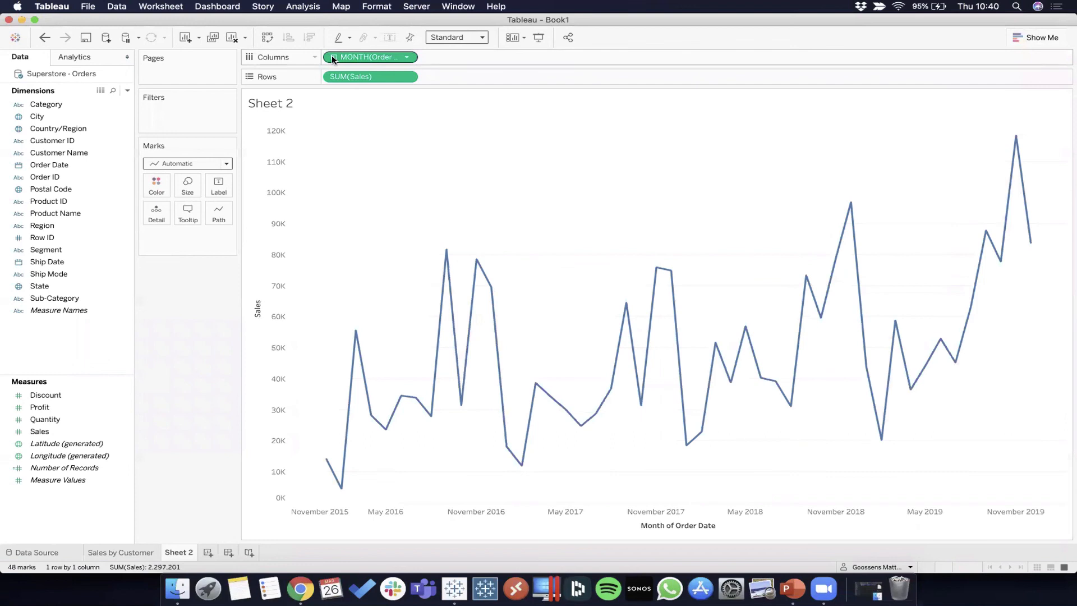